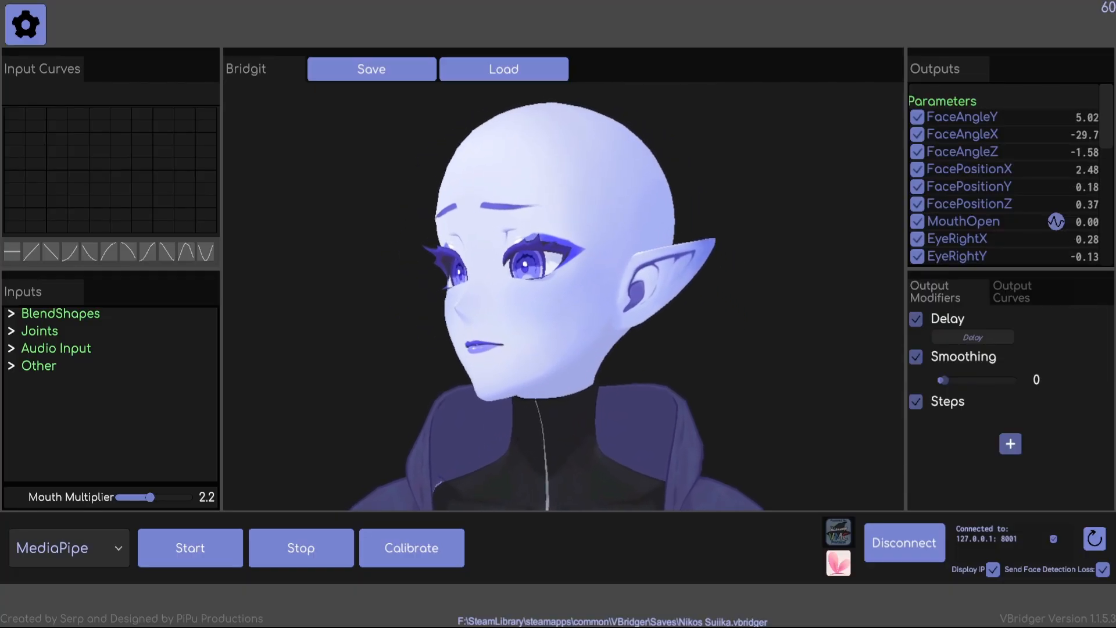
Open the settings to check the Mouth Multiplier option, and close them.
click(26, 29)
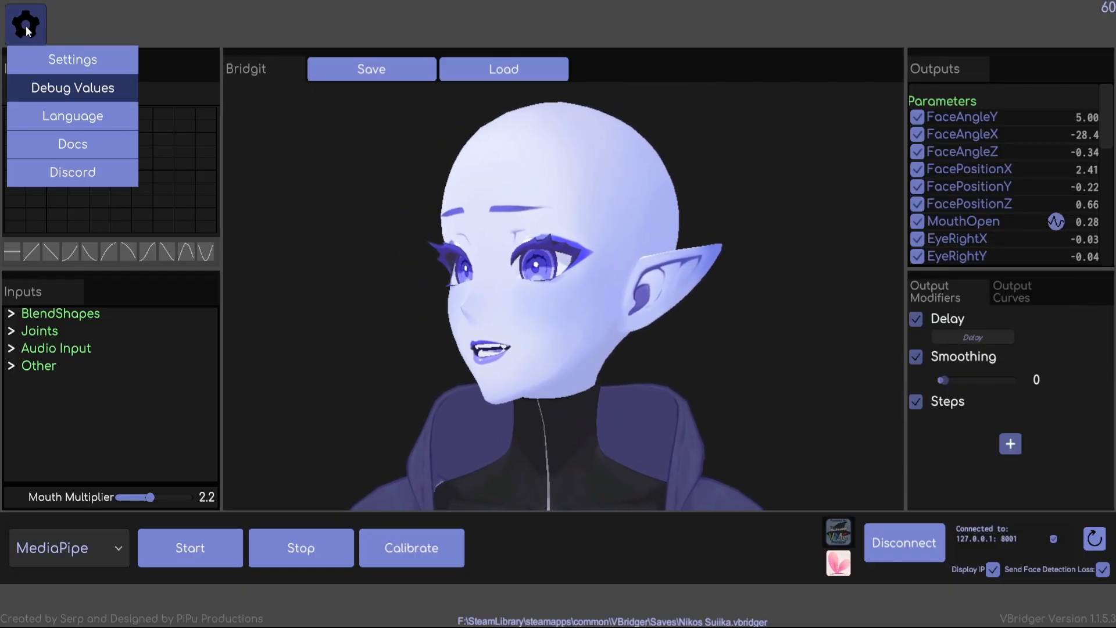
click(75, 66)
click(812, 465)
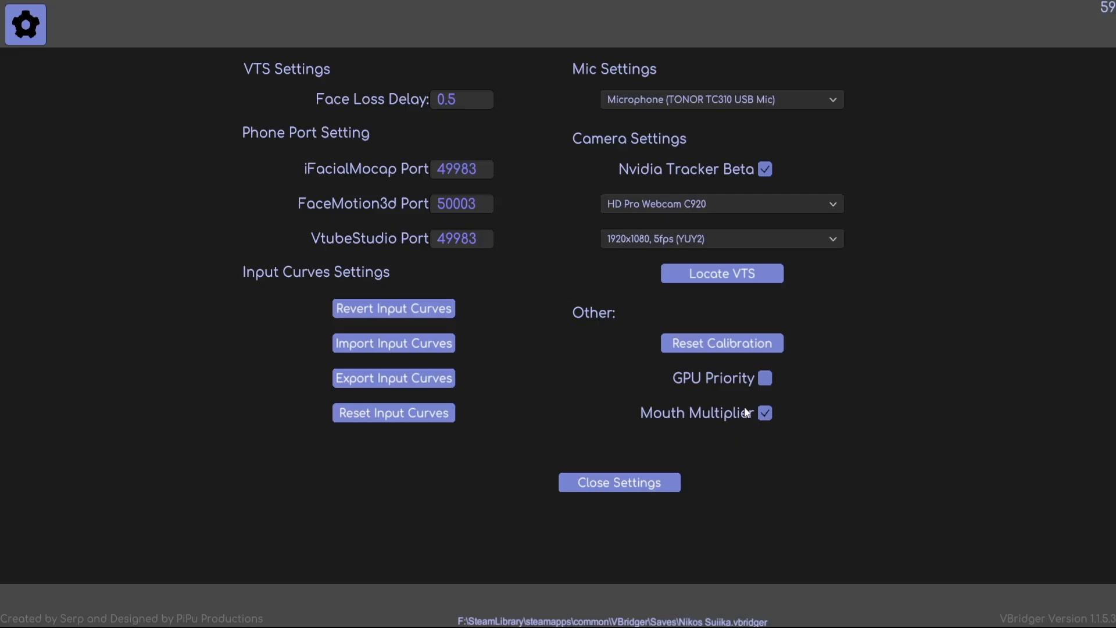
click(673, 484)
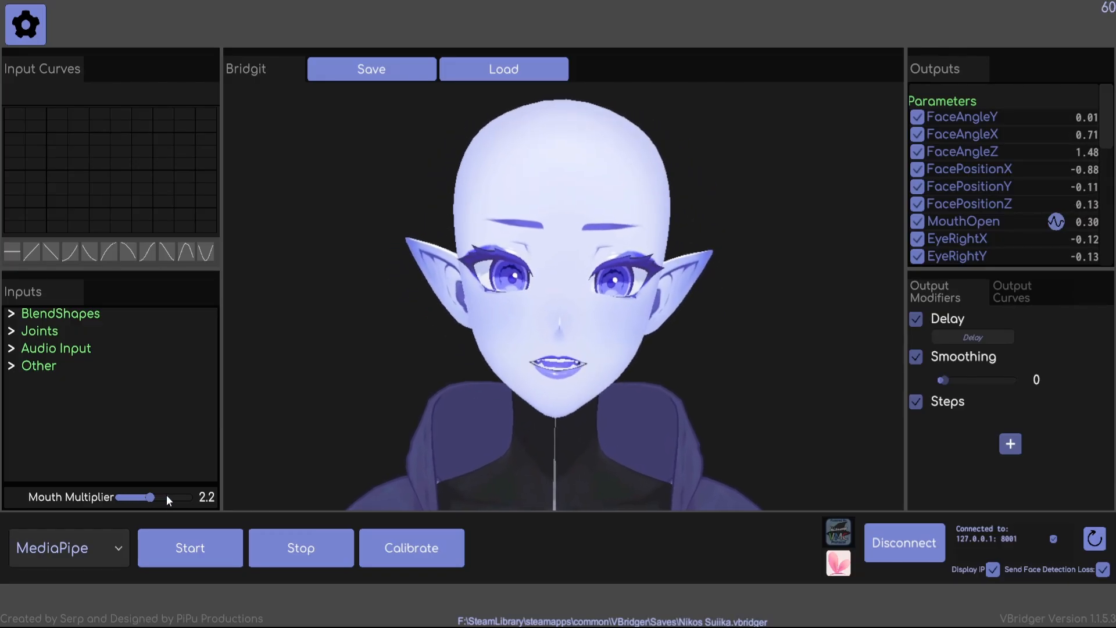
Try the Mouth Multiplier at 0 and at 5, and set it to 2.2.
drag(149, 496, 119, 497)
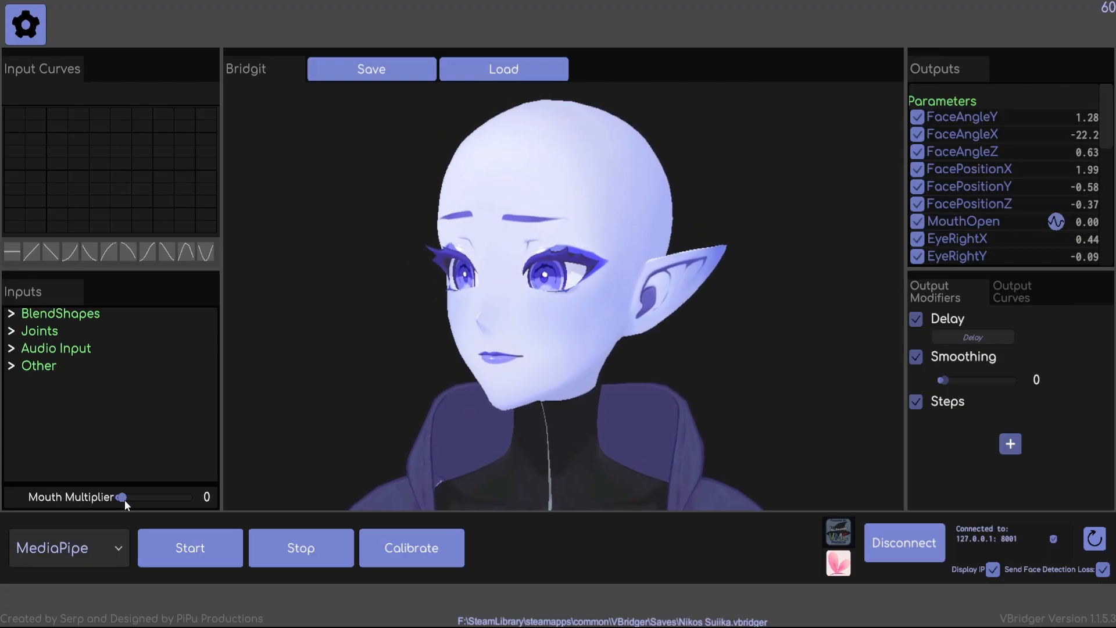
drag(127, 497, 176, 497)
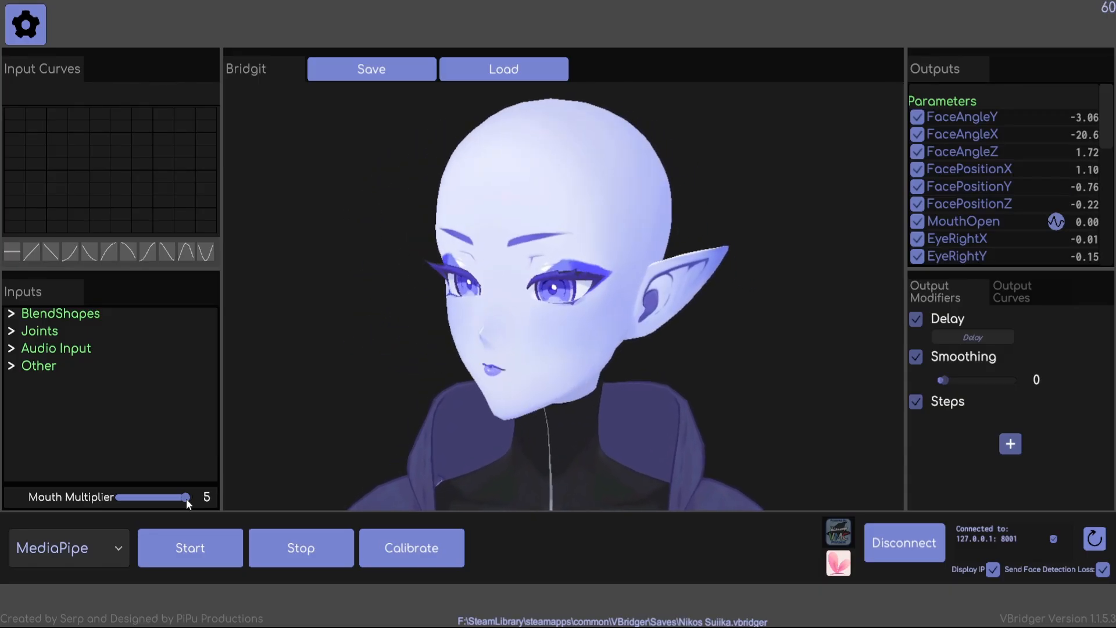
drag(186, 498, 151, 506)
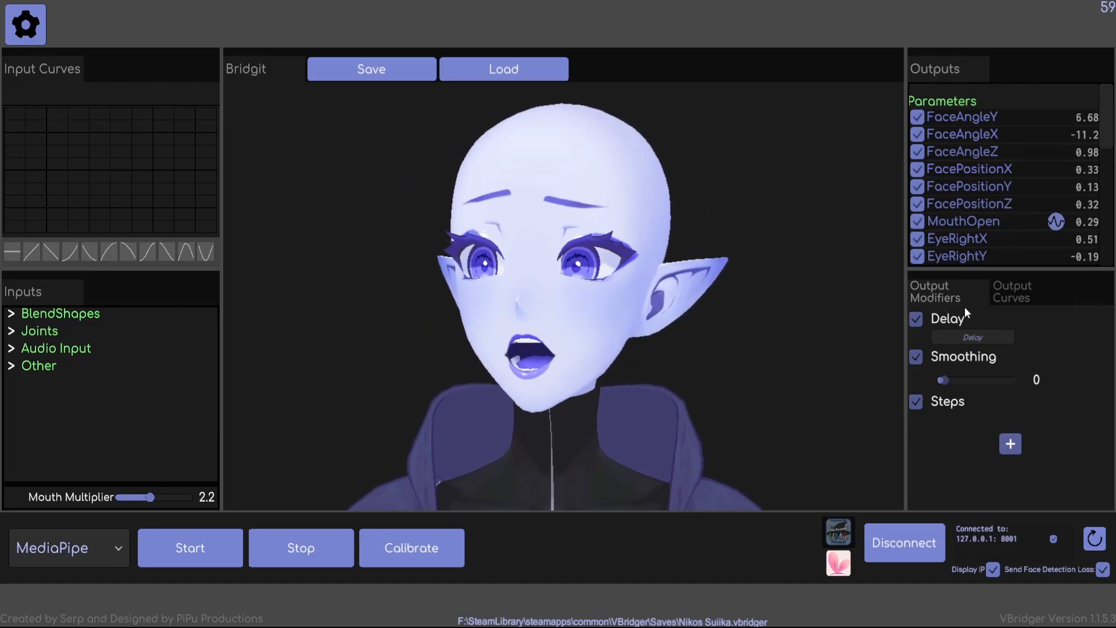
Show the output curve of the MouthOpen parameter and raise its middle point slightly.
click(1014, 290)
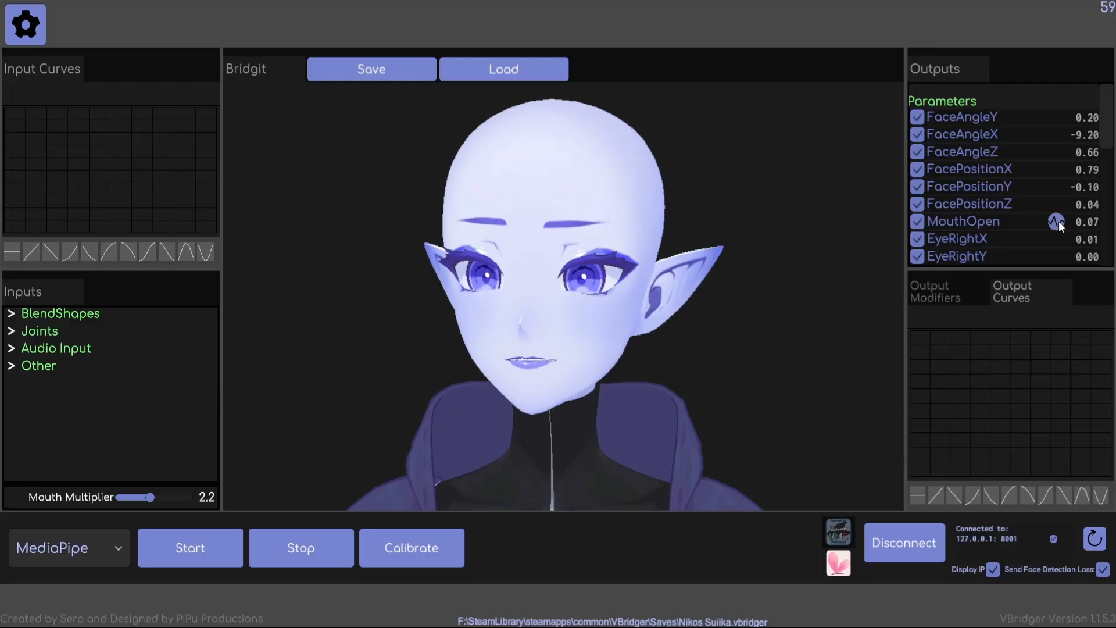
click(995, 224)
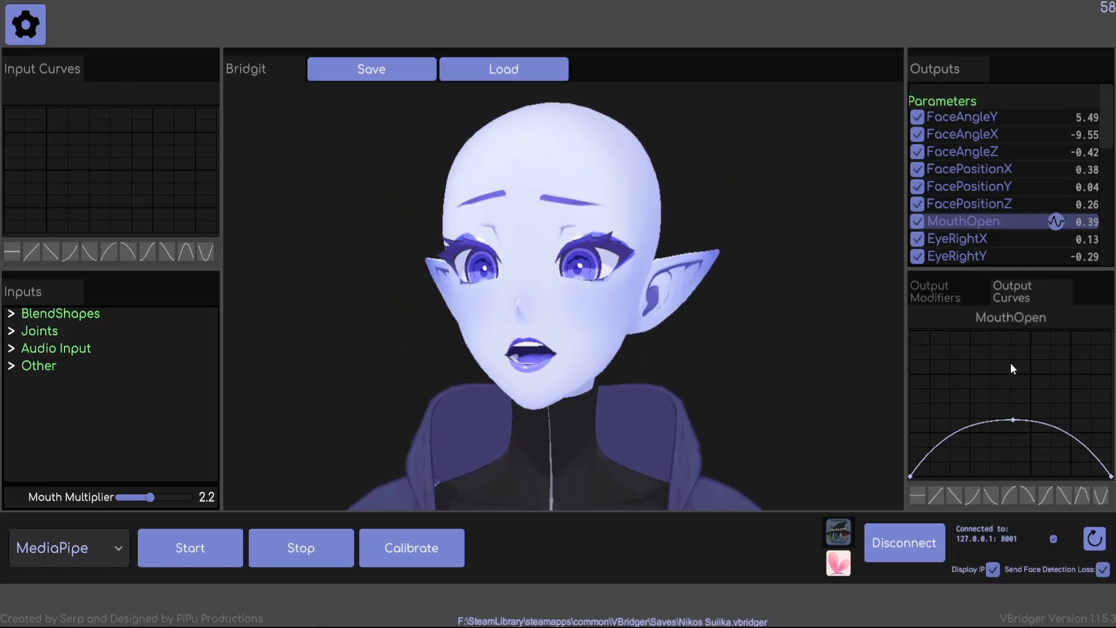
mouse_move(1012, 416)
mouse_down()
mouse_move(1009, 345)
mouse_move(1010, 410)
mouse_up()
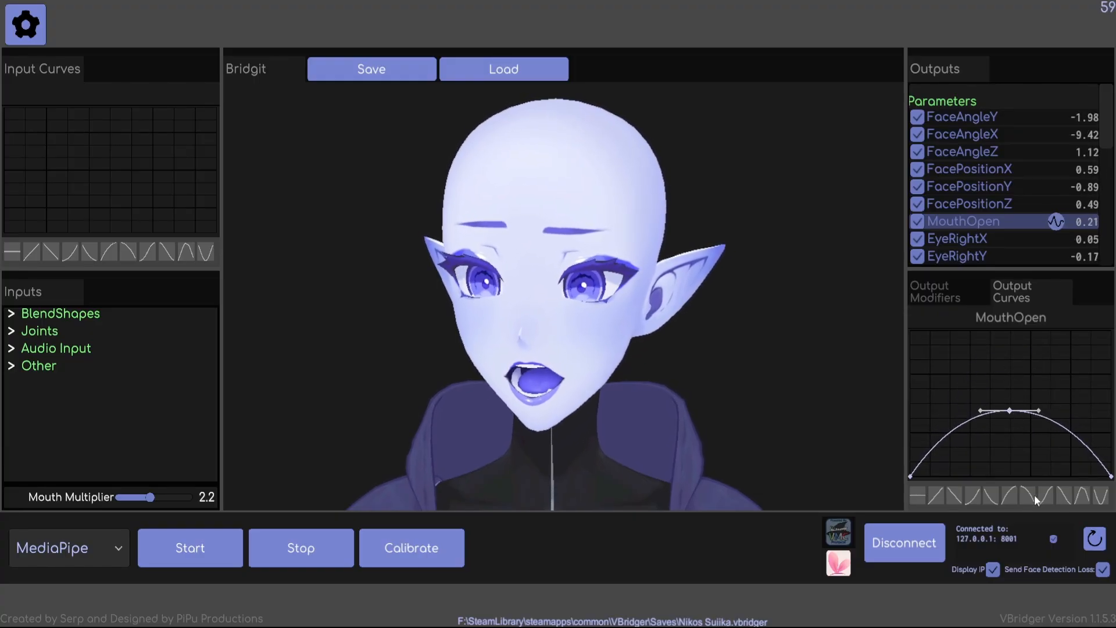
Try several preset shapes on the MouthOpen output curve, settling on the bell shape with its peak lowered to about 40% of the graph height.
click(1028, 498)
click(973, 501)
click(952, 500)
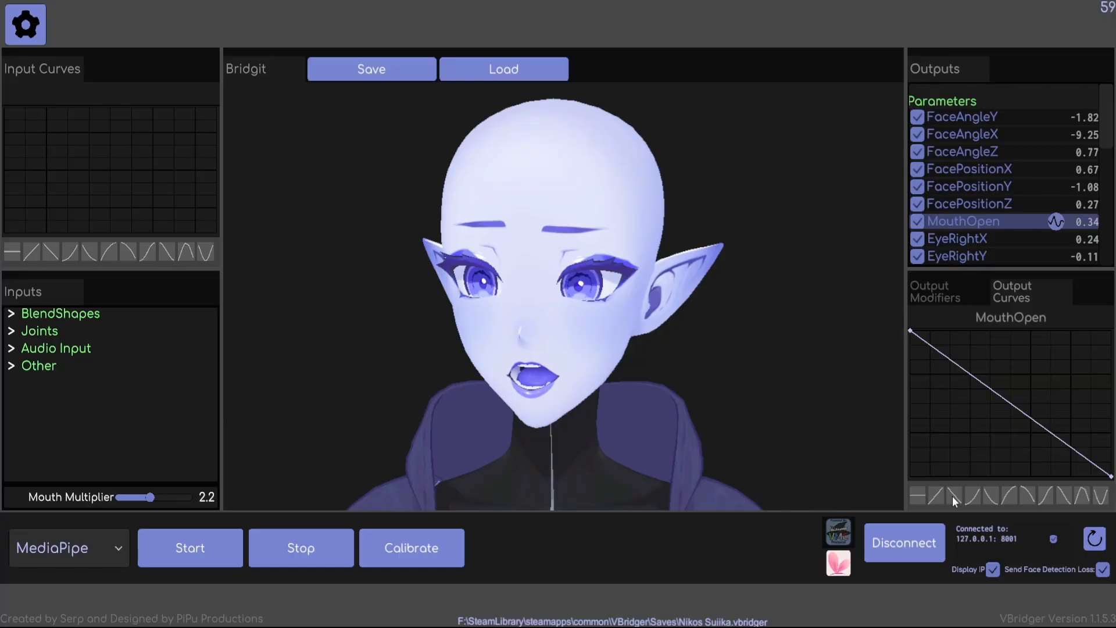
click(1082, 496)
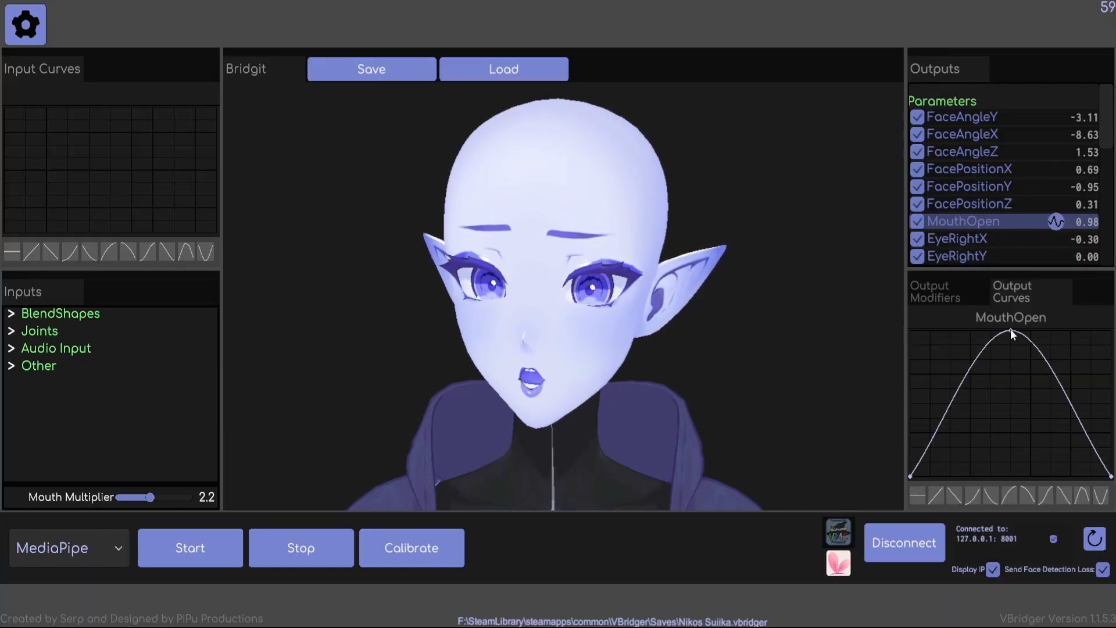
drag(1010, 329, 1010, 418)
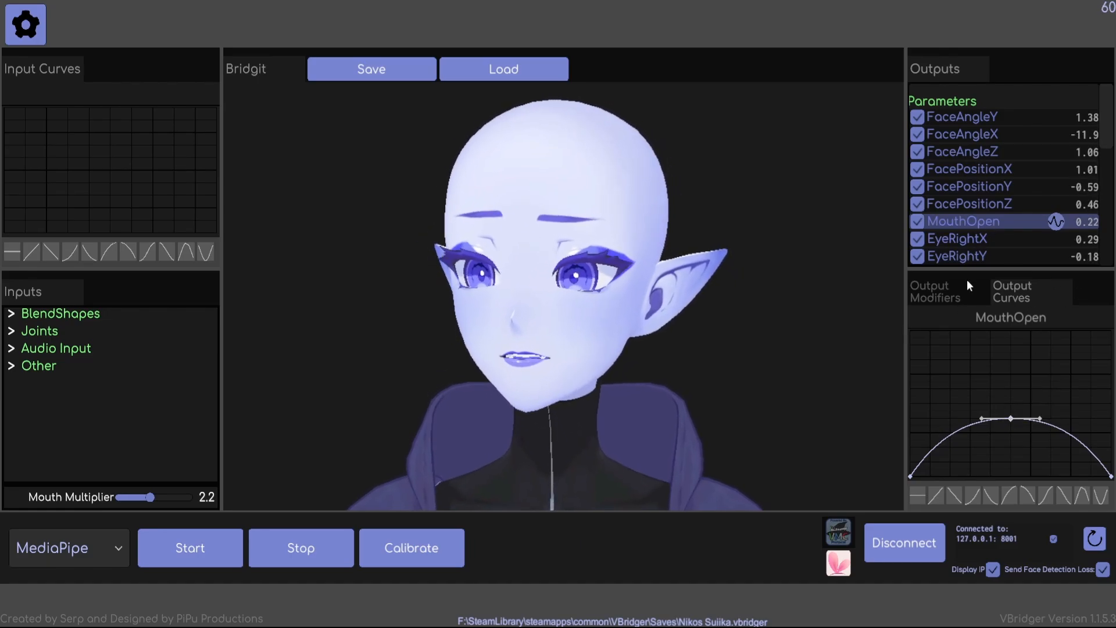
Check MouthOpen's output modifiers and compare the output curves of EyeRightX, EyeOpenLeft, EyeOpenRight, Eye_Squint_L and Eye_Squint_R.
click(958, 292)
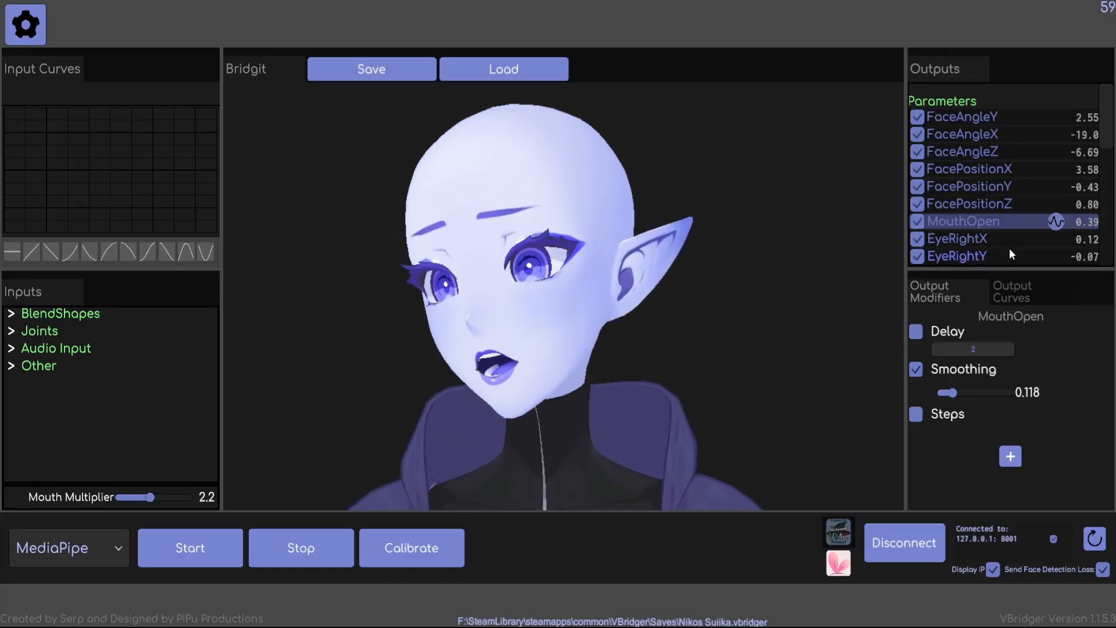
click(999, 236)
click(1008, 290)
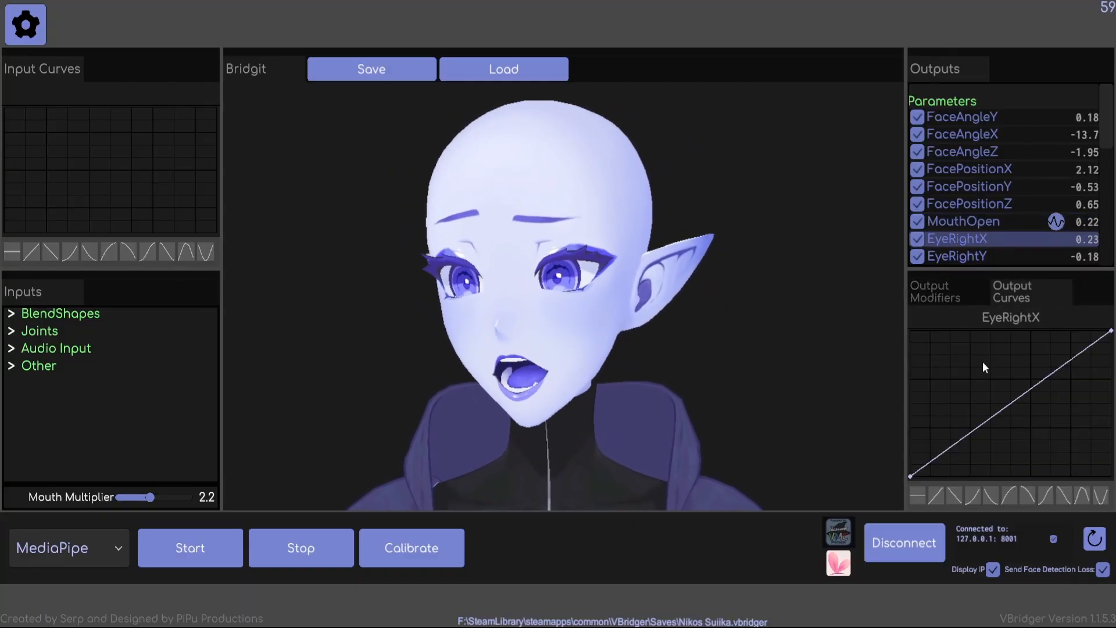
scroll(980, 243, down, 3)
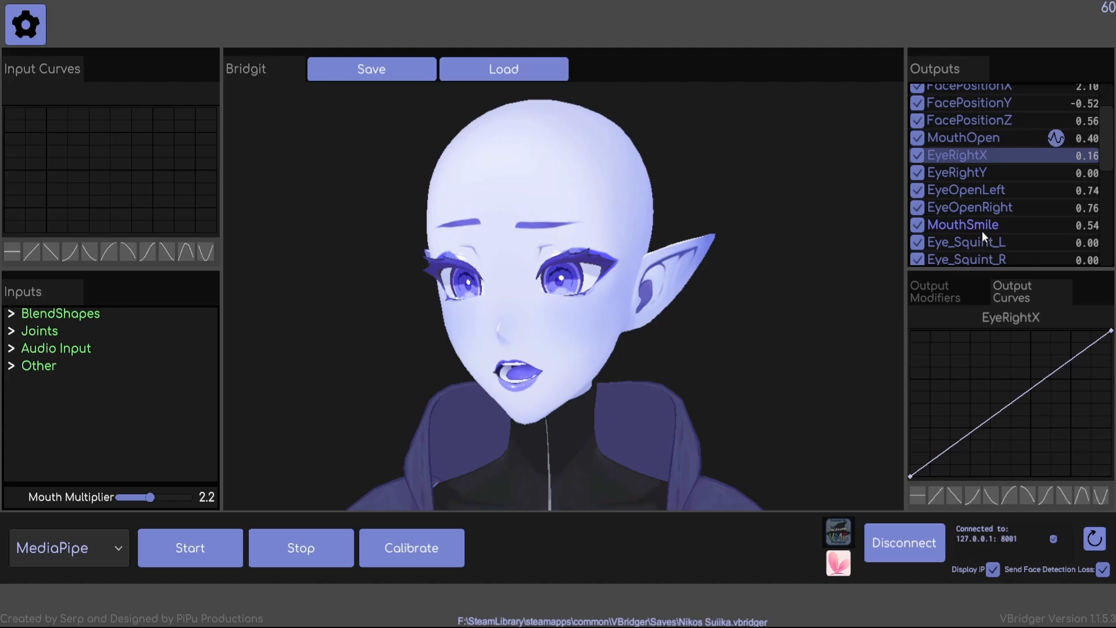
click(988, 191)
click(1001, 207)
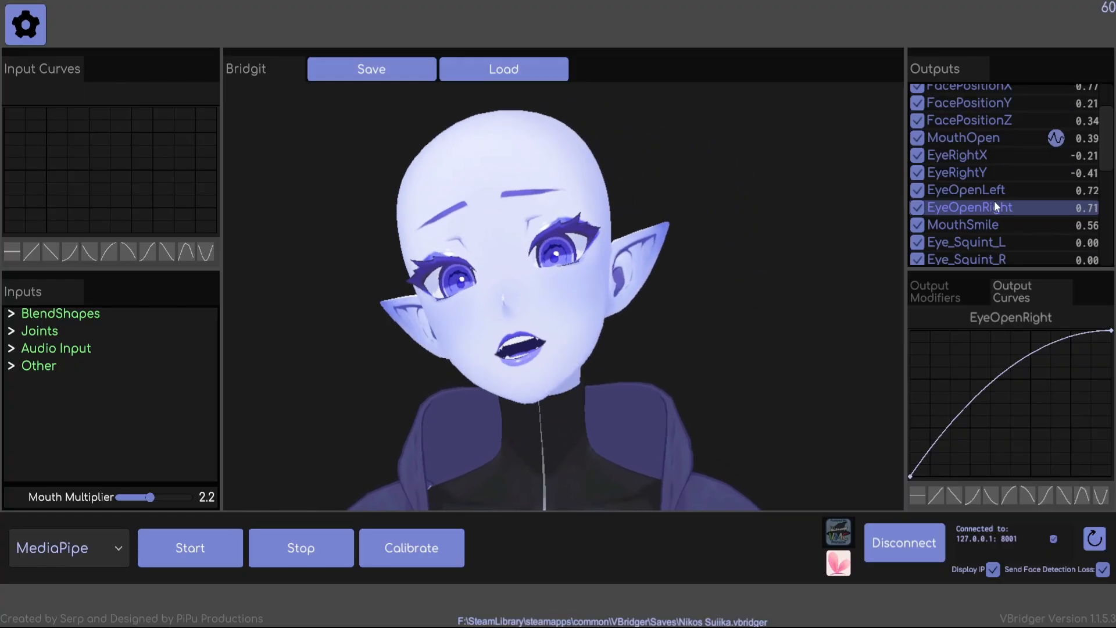
click(1000, 247)
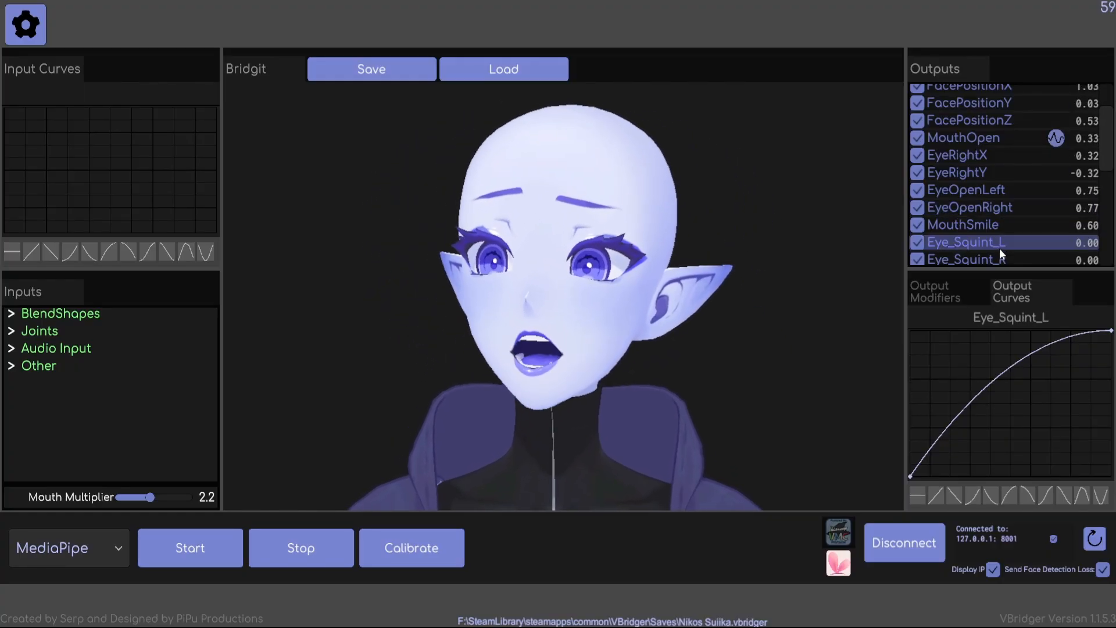
click(999, 254)
Examine the output curve of MouthFunnel and the delay and smoothing modifiers of MouthFunnel and MouthPucker.
scroll(1003, 256, down, 1)
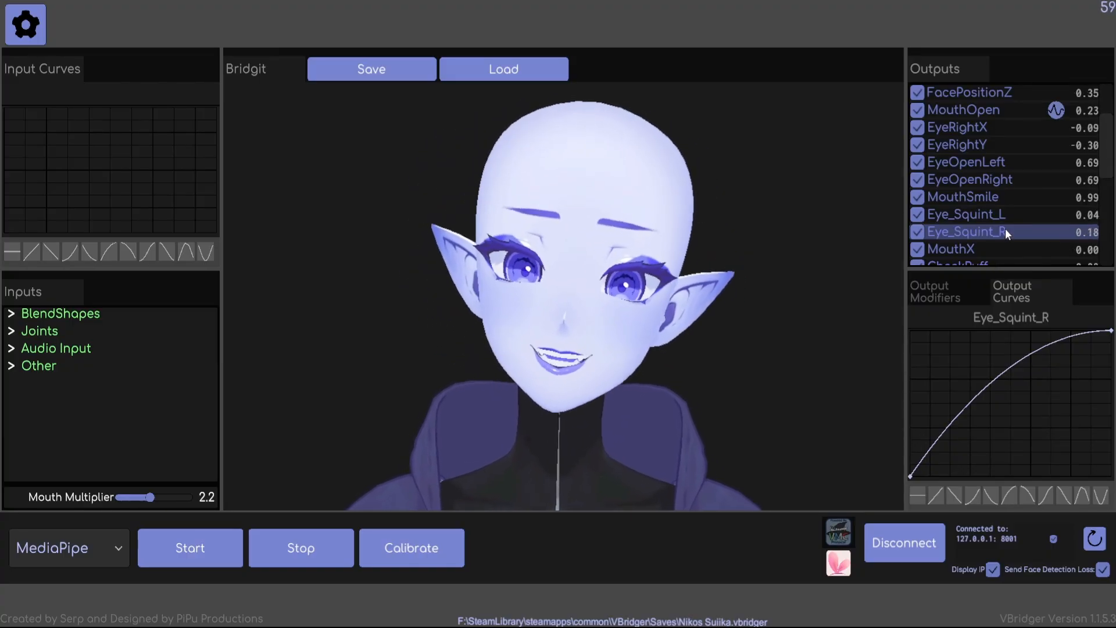
scroll(994, 172, down, 1)
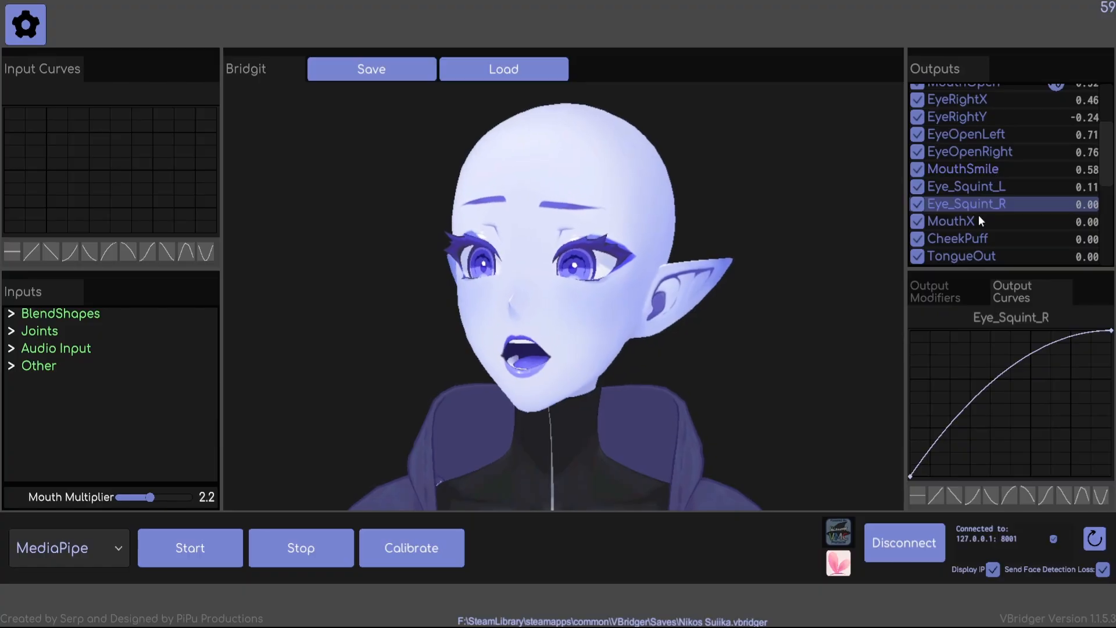
scroll(982, 220, down, 2)
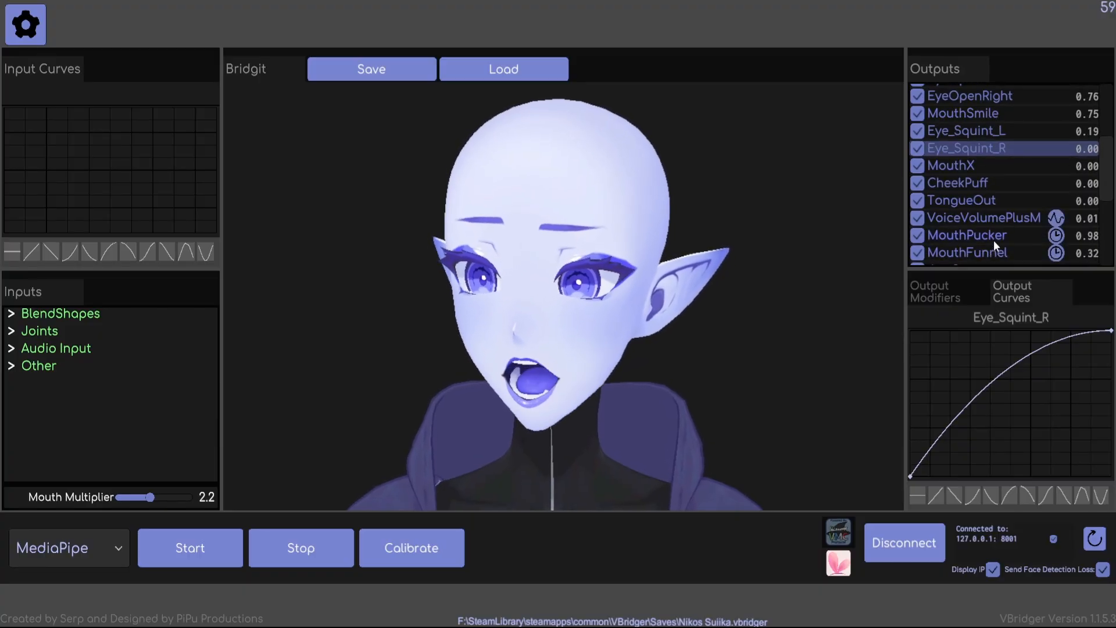
click(993, 240)
scroll(994, 239, down, 1)
click(994, 227)
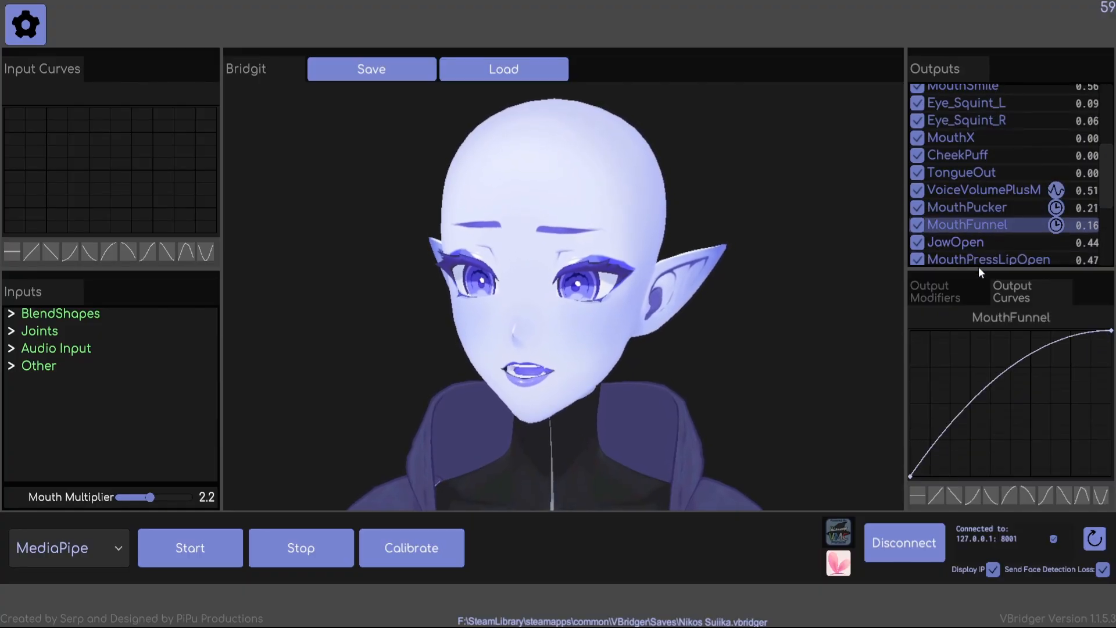
click(938, 297)
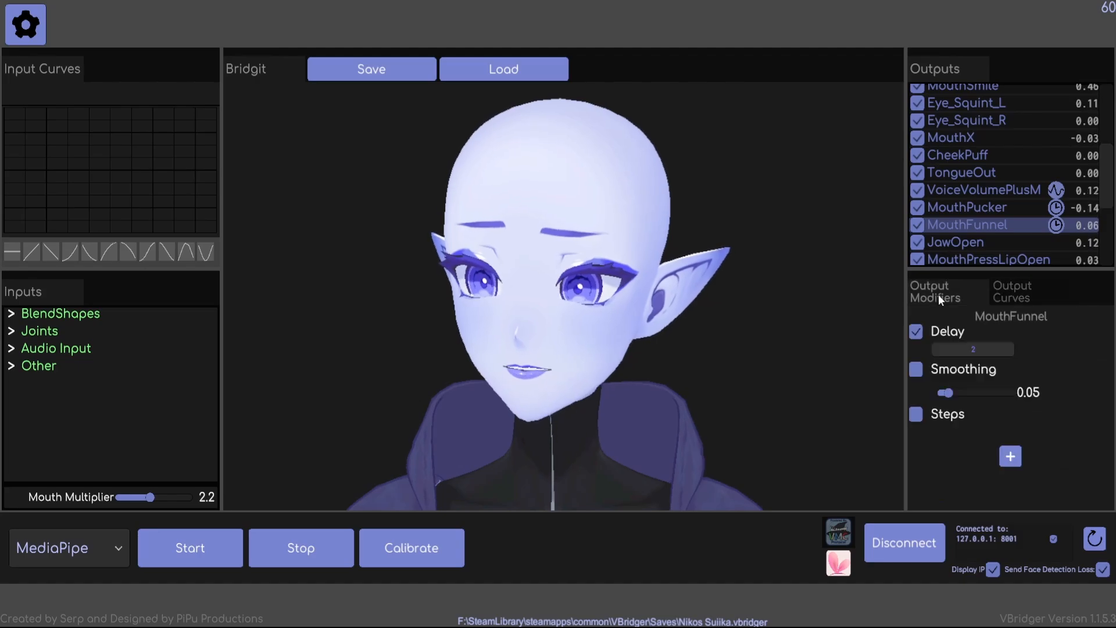
click(989, 211)
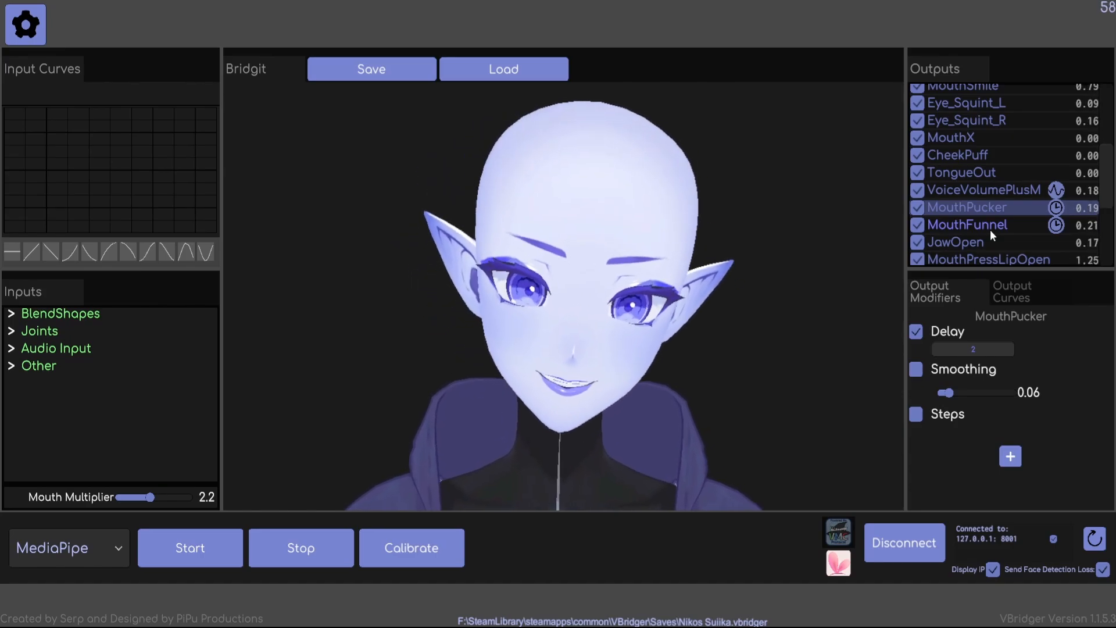
Look through the remaining output parameters down to the body positions for curve and delay markers.
scroll(974, 217, down, 2)
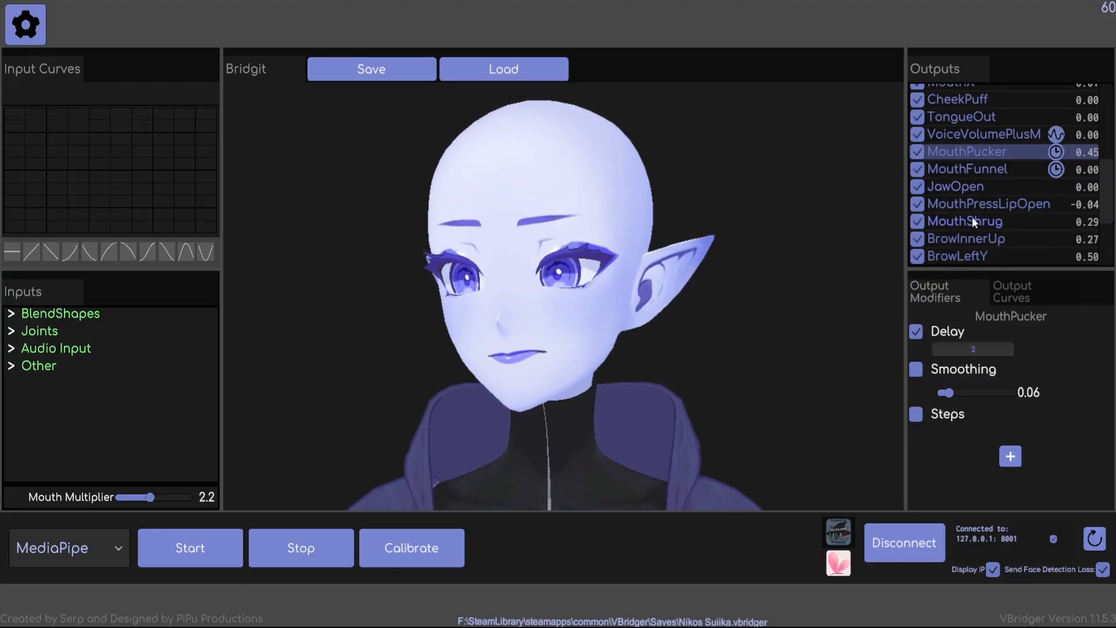
scroll(975, 210, down, 4)
scroll(977, 208, down, 1)
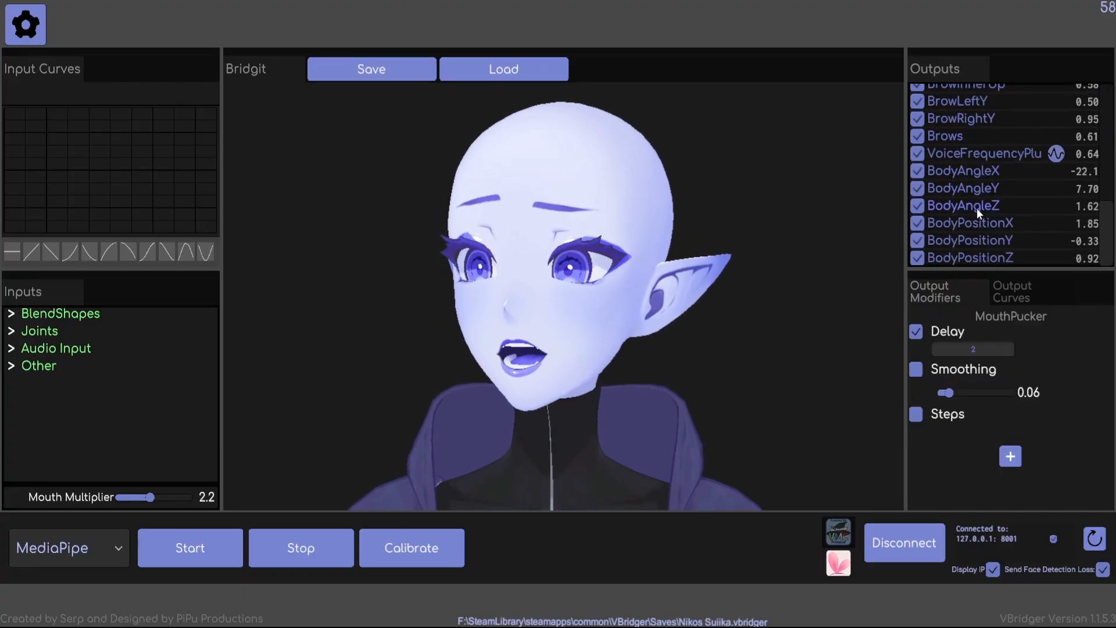
scroll(976, 208, up, 5)
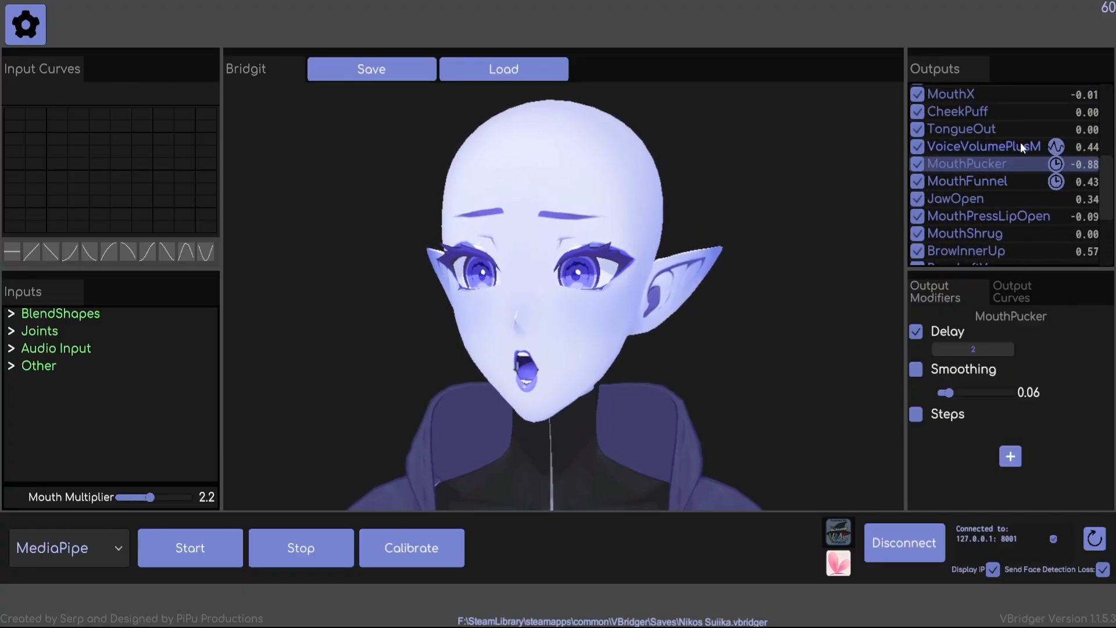
scroll(1021, 145, down, 1)
scroll(1021, 151, down, 3)
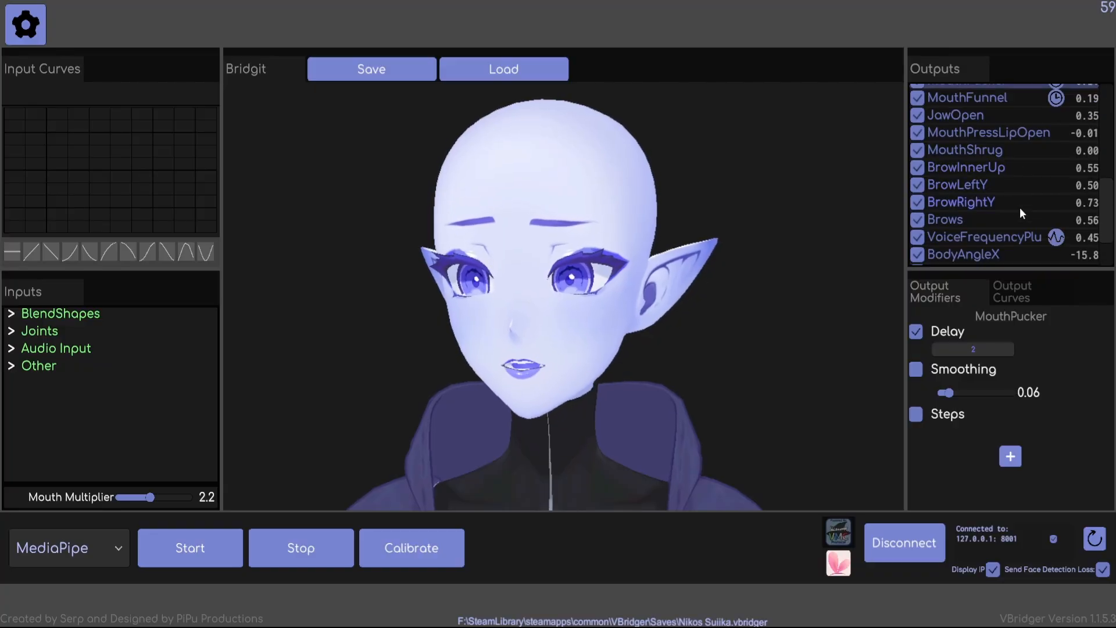